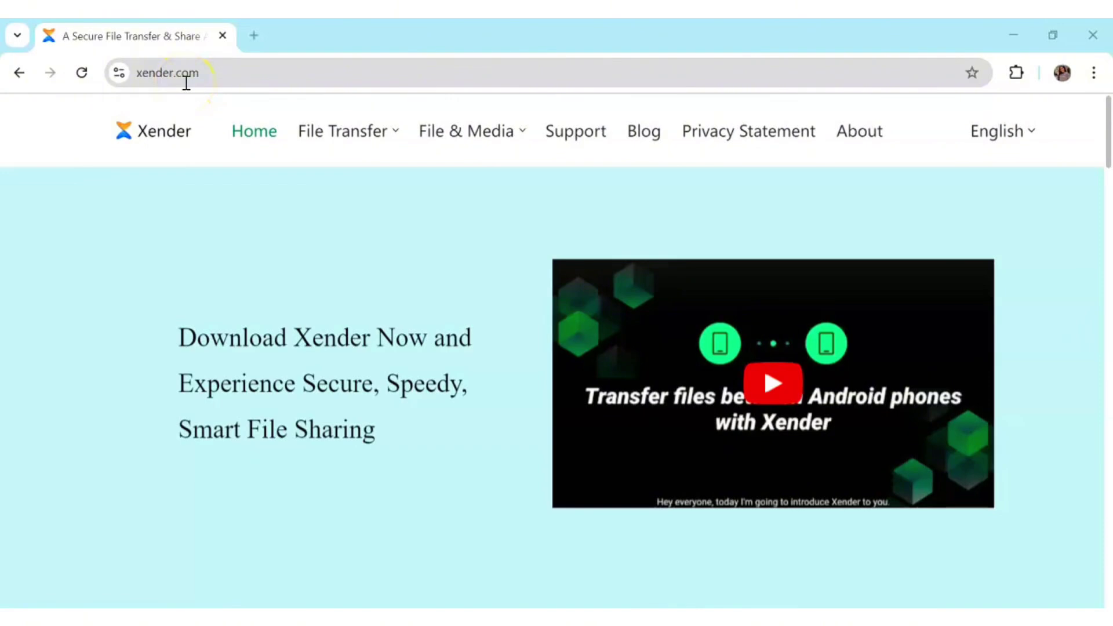
# Step: Scroll down the Xender website to reach the PC download buttons
pyautogui.scroll(-6, 276, 218)
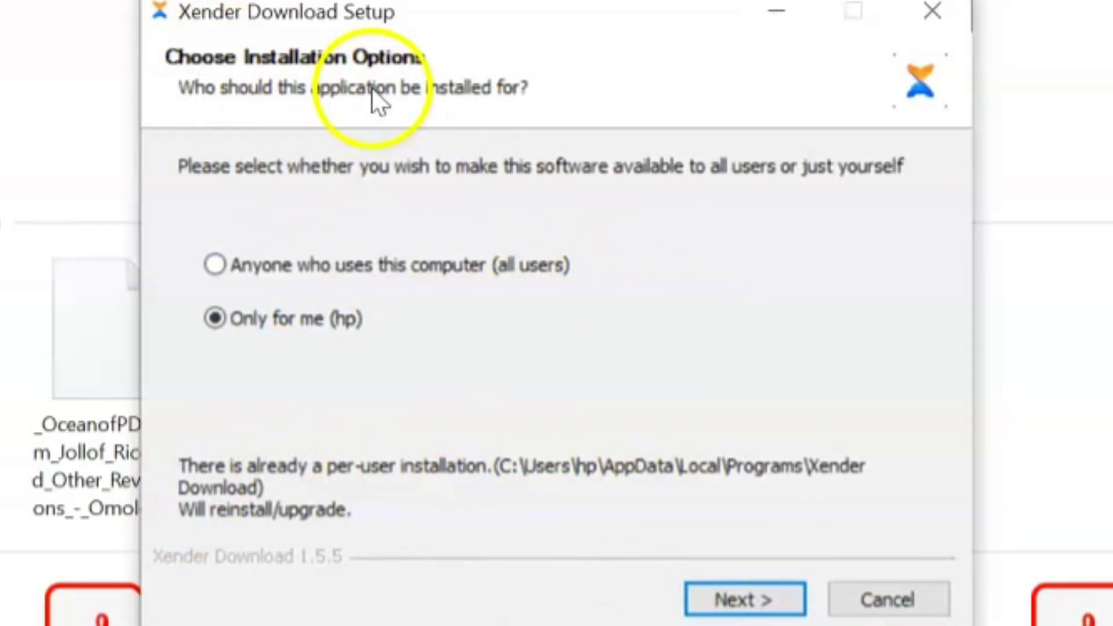
# Step: Install Xender Download for the current user only and launch it when setup finishes
pyautogui.click(249, 317)
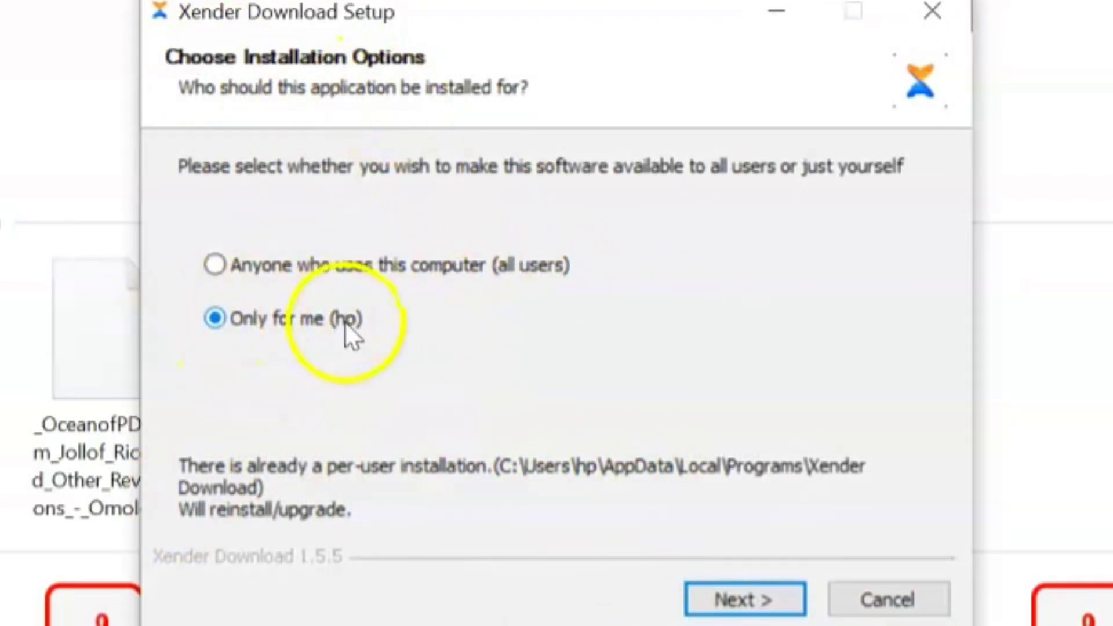
pyautogui.click(699, 597)
pyautogui.click(698, 594)
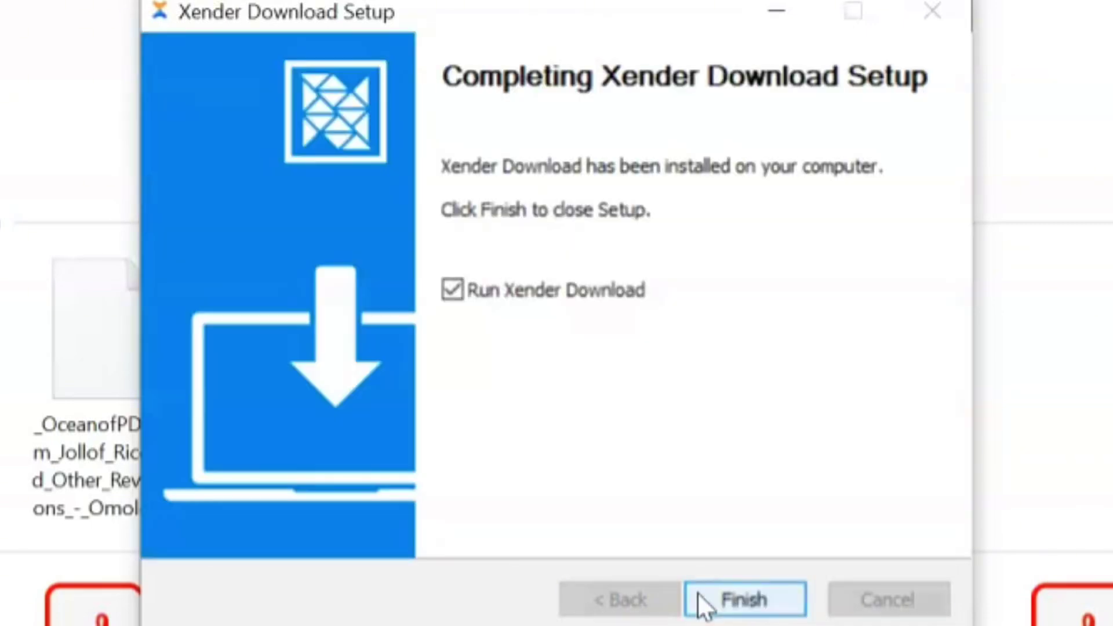
pyautogui.click(729, 600)
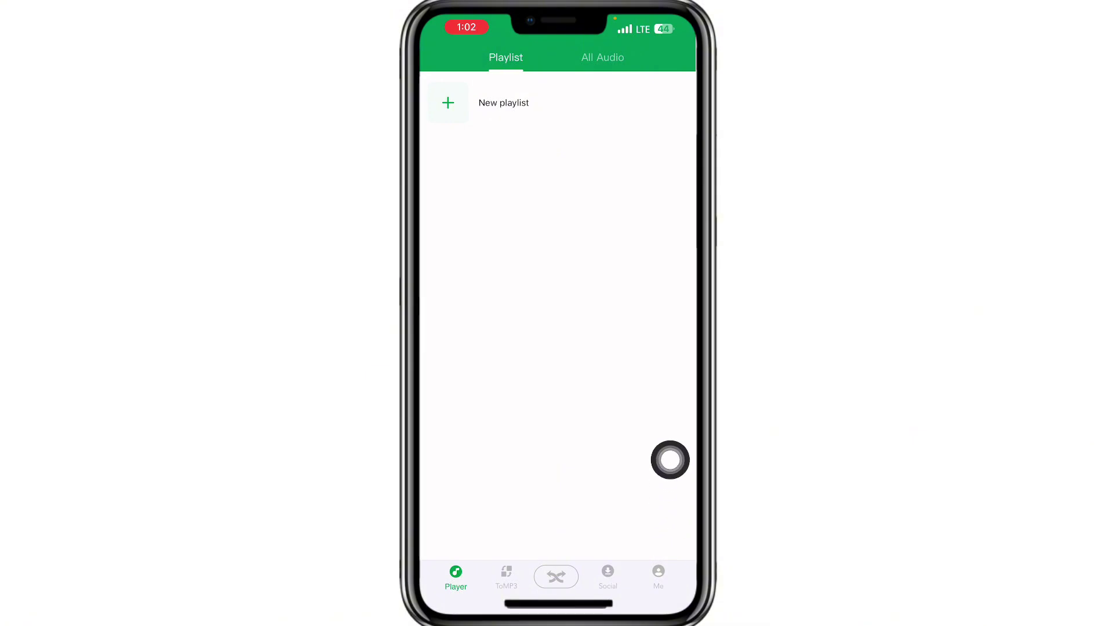
# Step: Go to the Me page in the iPhone's Xender app and pull down the page
pyautogui.click(659, 577)
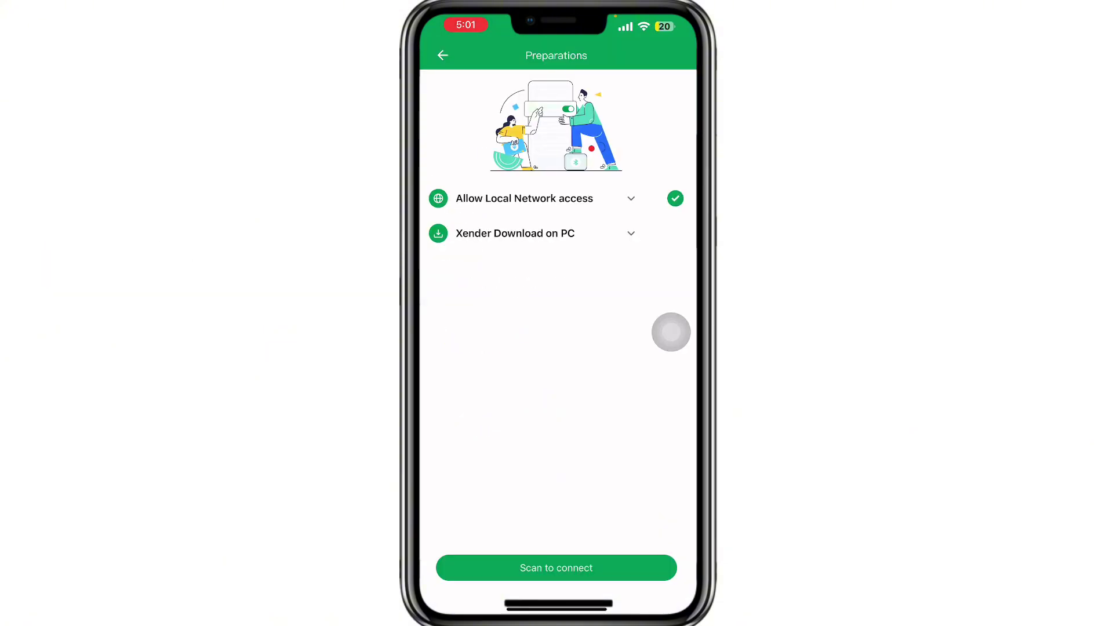
pyautogui.moveTo(671, 332); pyautogui.dragTo(671, 363)
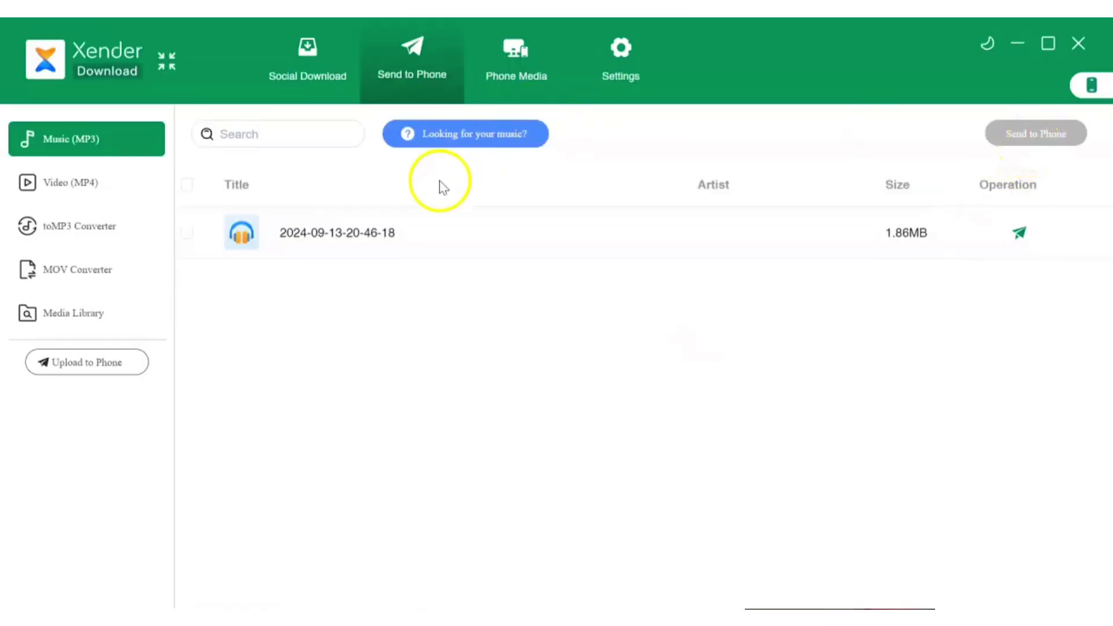
# Step: Connect the iPhone to Xender Download on the PC and browse its photos under Phone Media
pyautogui.click(1098, 92)
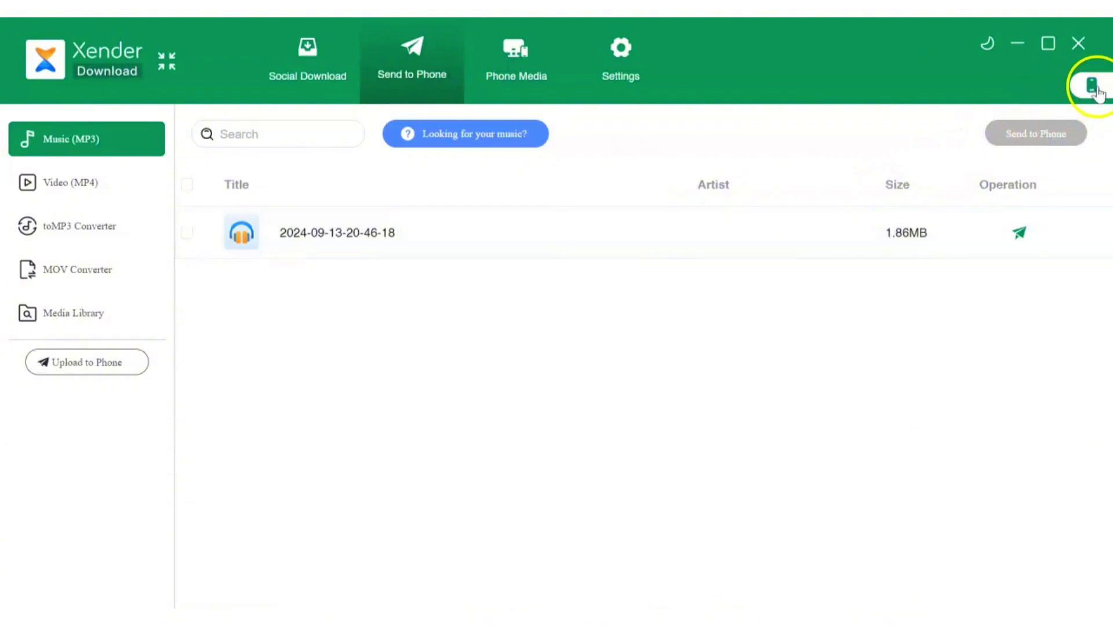
pyautogui.click(723, 197)
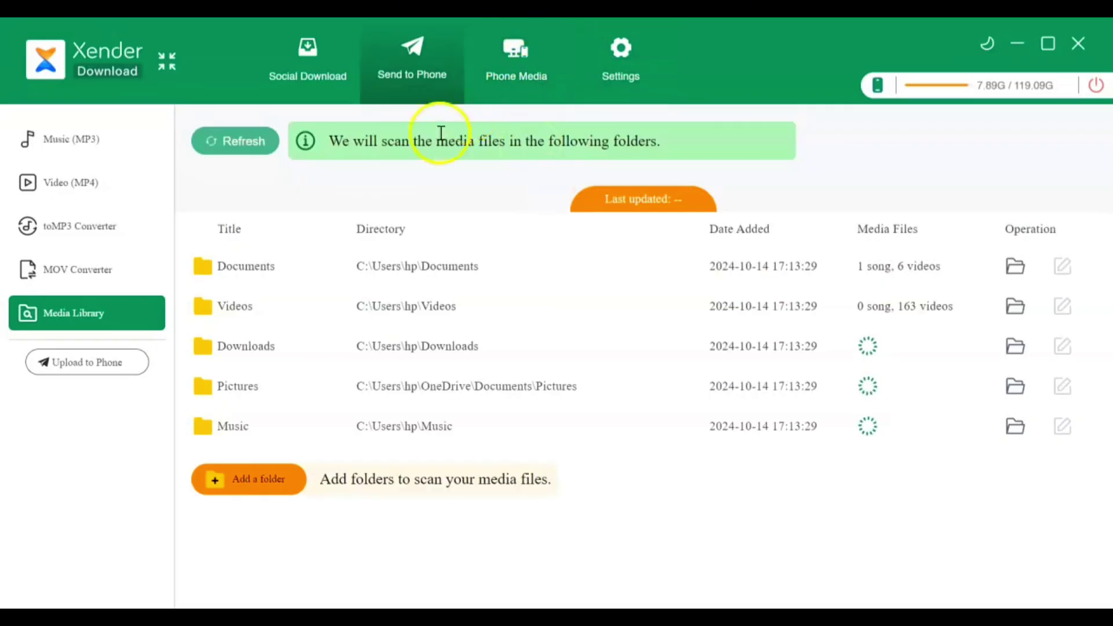
pyautogui.click(522, 81)
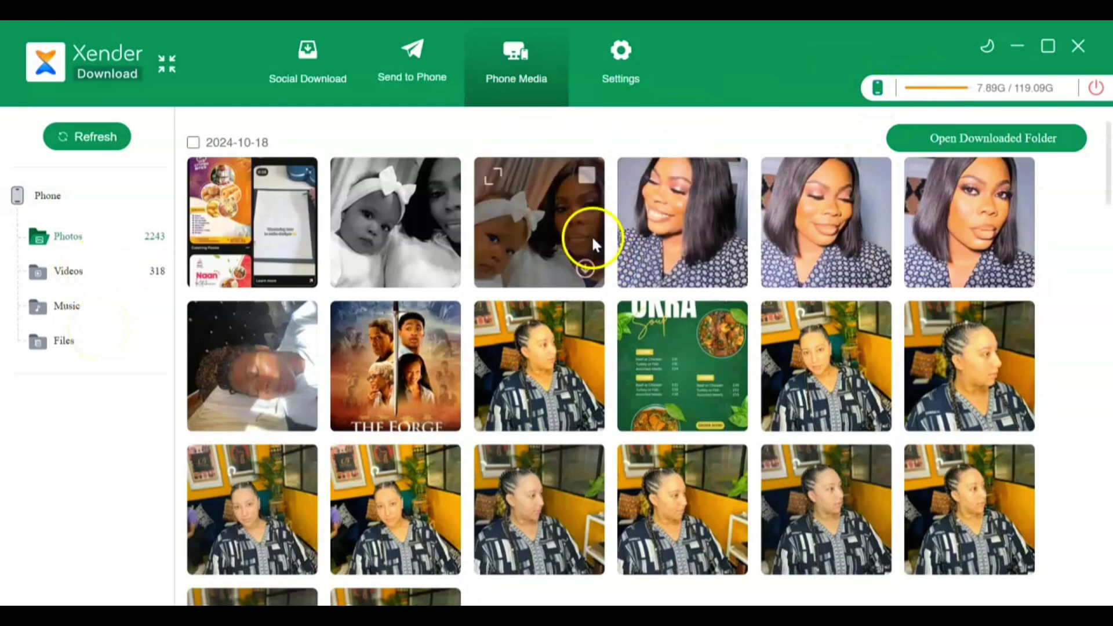
# Step: Download the second and third photos from the 2024-10-18 group onto the PC
pyautogui.click(588, 177)
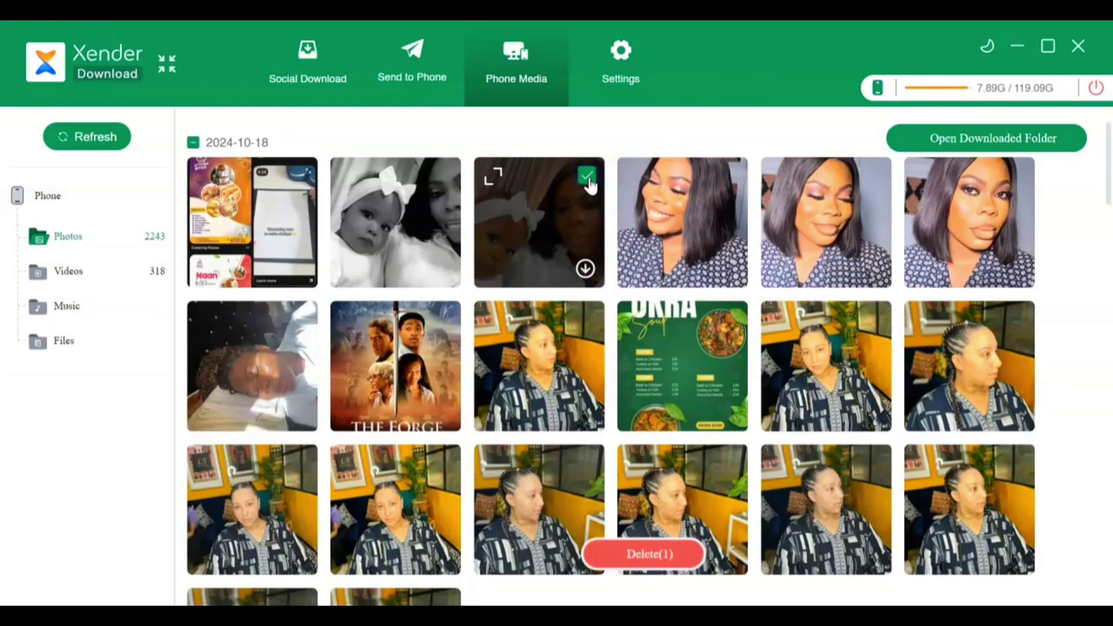
pyautogui.click(586, 268)
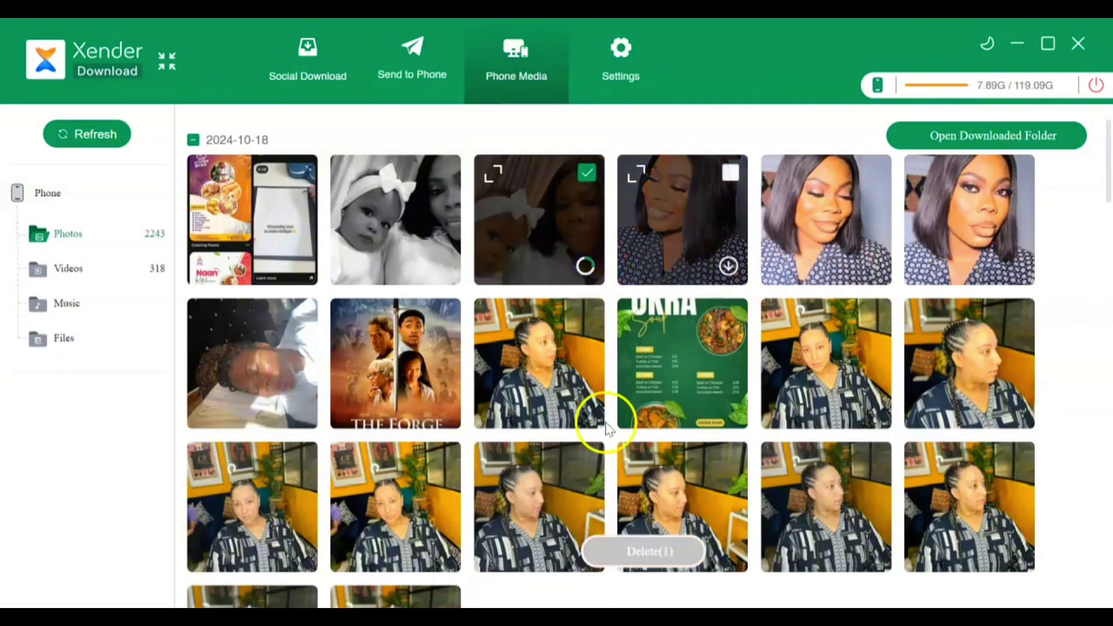
pyautogui.click(440, 172)
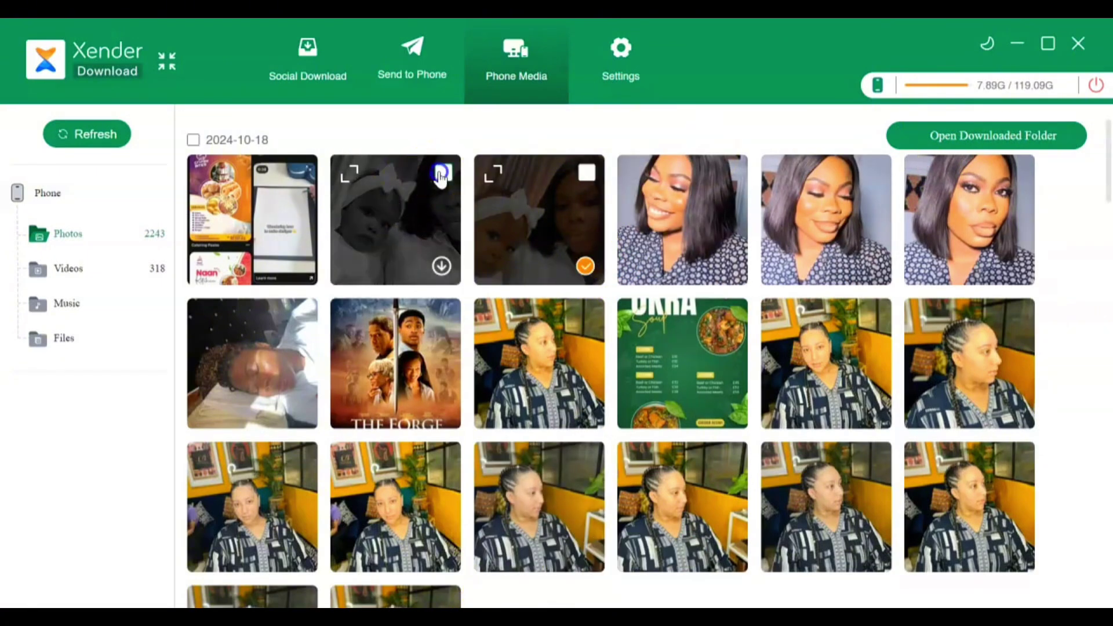
pyautogui.click(589, 174)
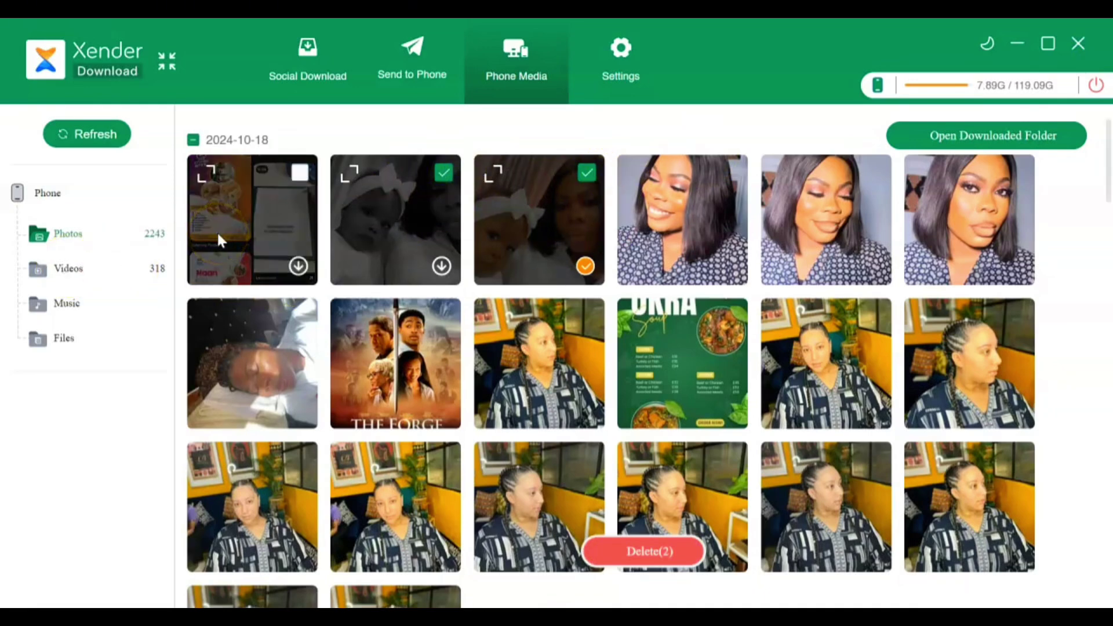
pyautogui.click(442, 266)
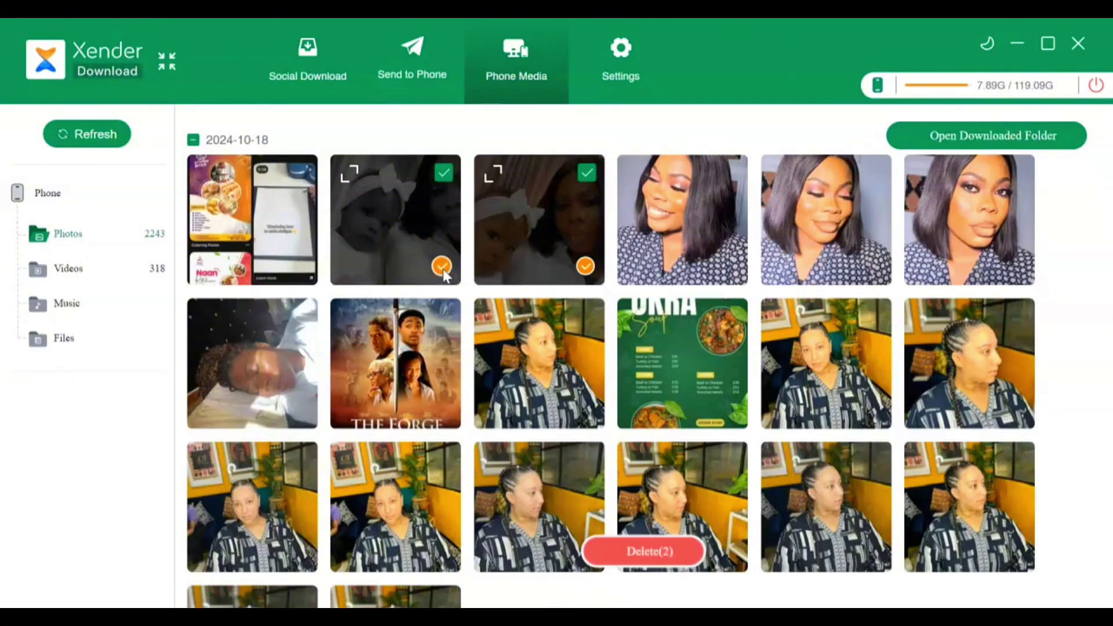
# Step: Confirm IMG_0327.PNG and IMG_0328.PNG are in the XenderDownload image folder, then return to Xender Download
pyautogui.click(952, 139)
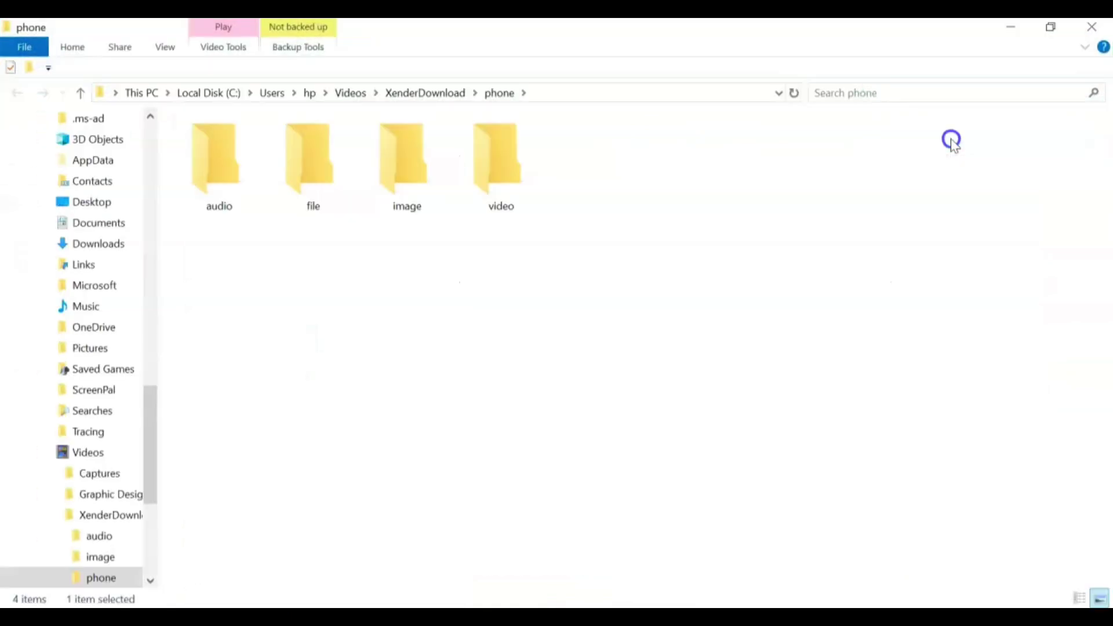
pyautogui.doubleClick(385, 206)
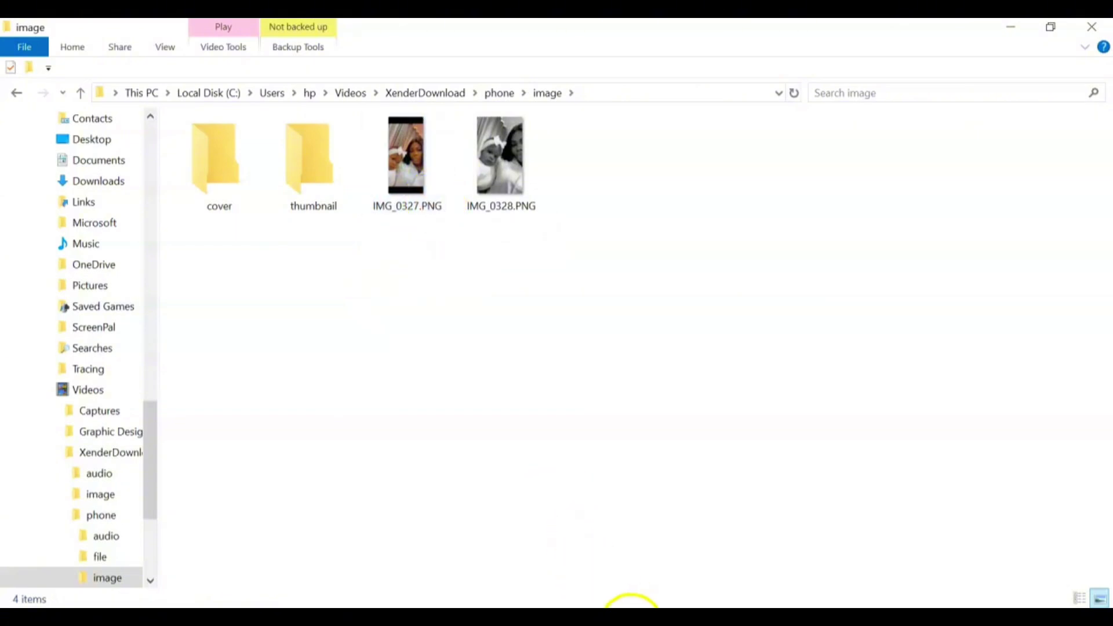
pyautogui.click(630, 603)
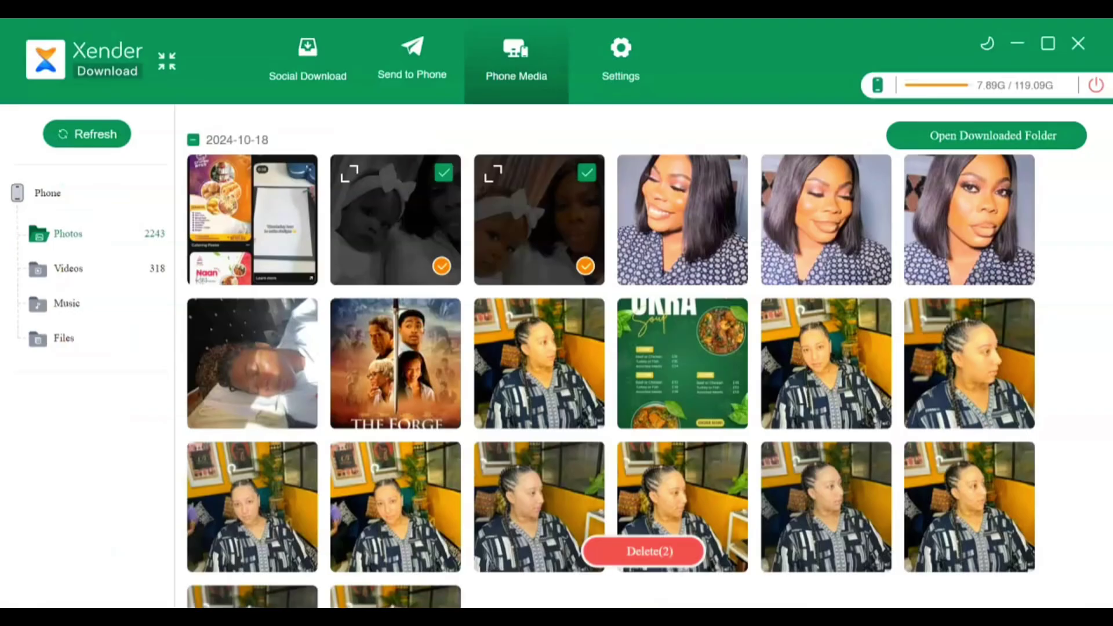
# Step: Download the first video from the phone's Videos list and open the XenderDownload folder
pyautogui.click(92, 270)
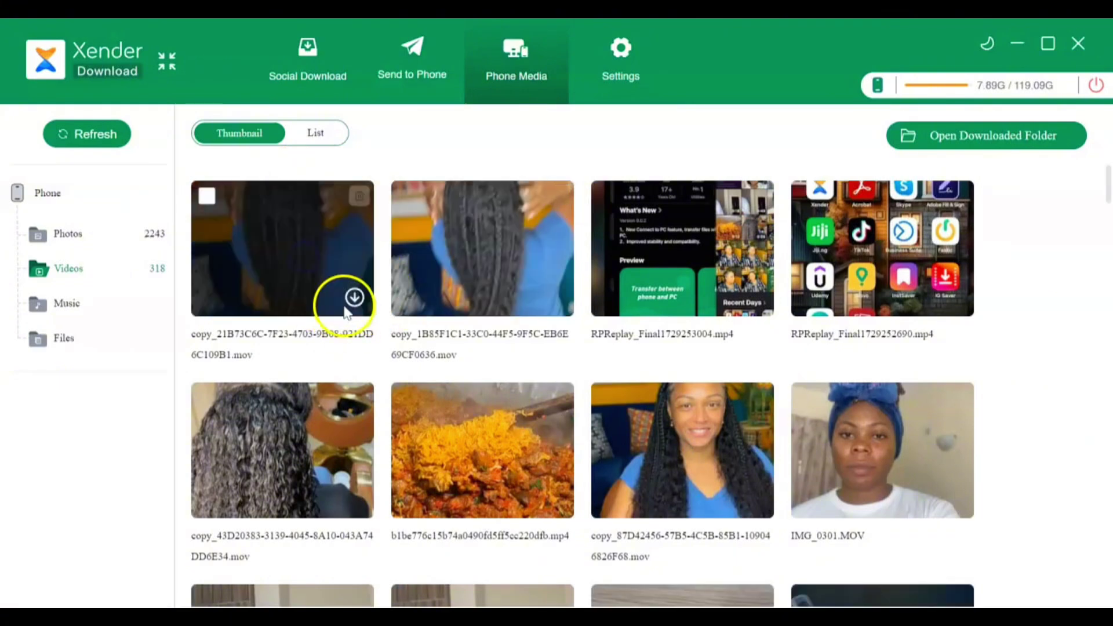
pyautogui.click(206, 196)
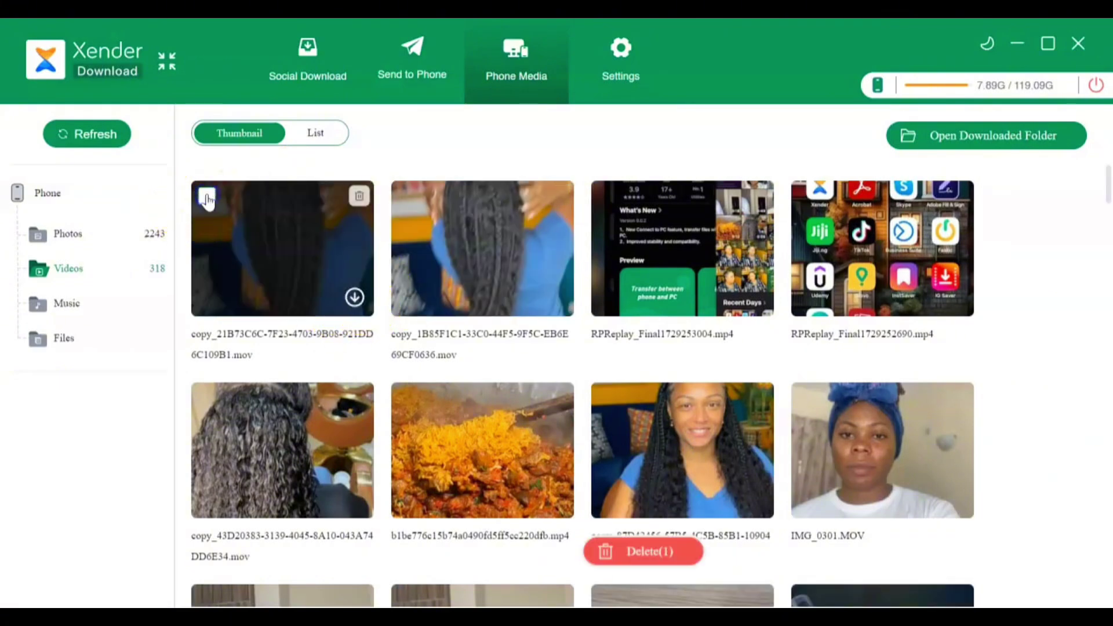
pyautogui.click(354, 298)
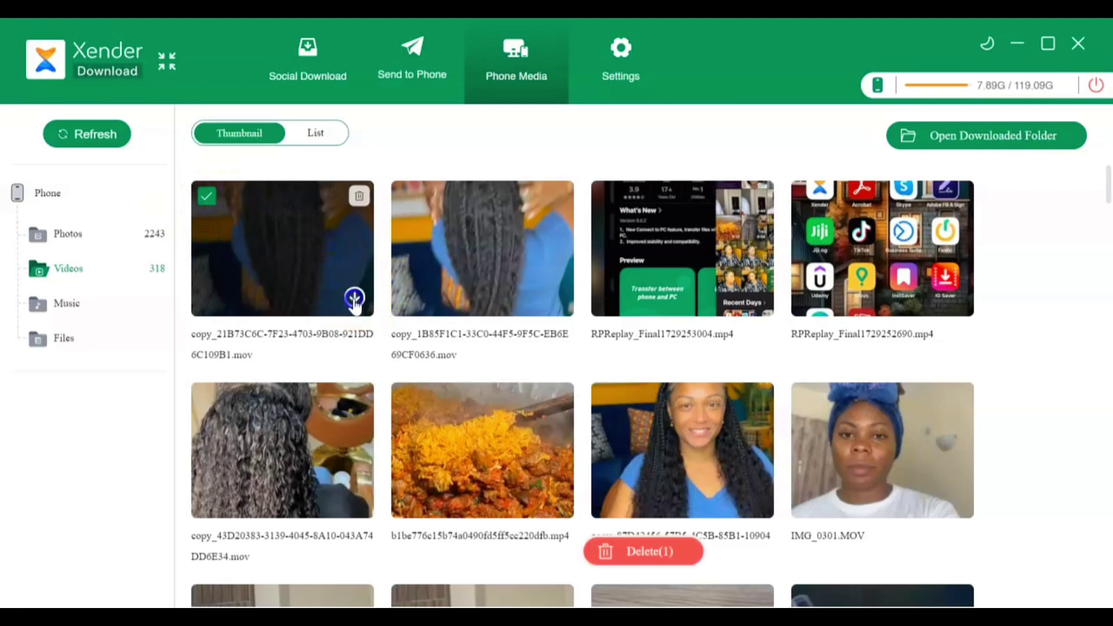
pyautogui.click(1006, 139)
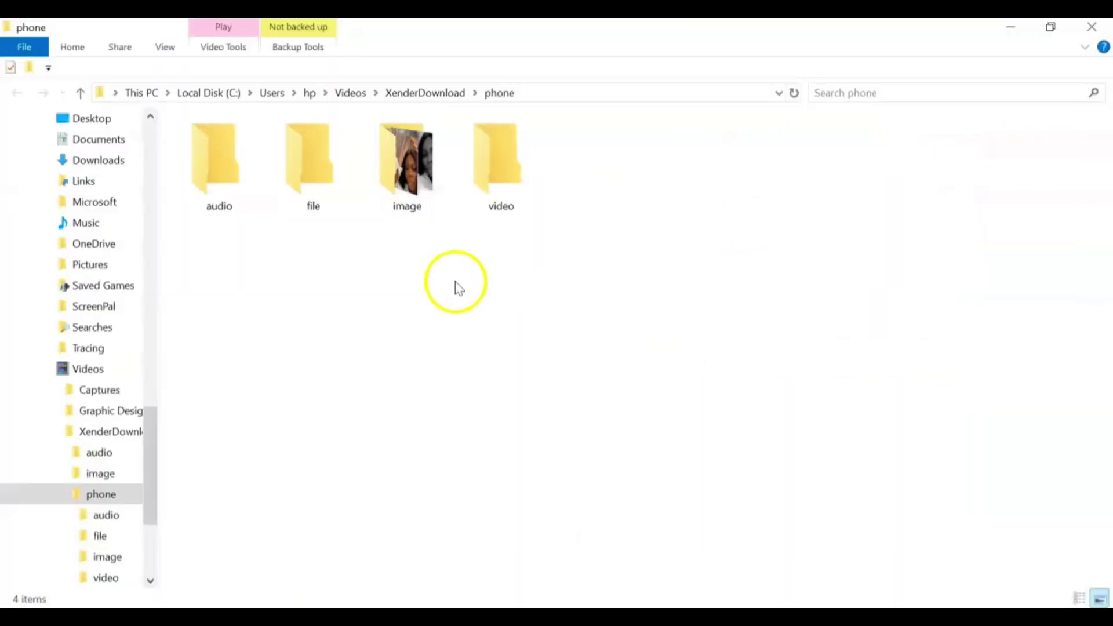
# Step: Check the video subfolder for the downloaded video, go back, and return to Xender Download
pyautogui.click(500, 174)
pyautogui.doubleClick(497, 199)
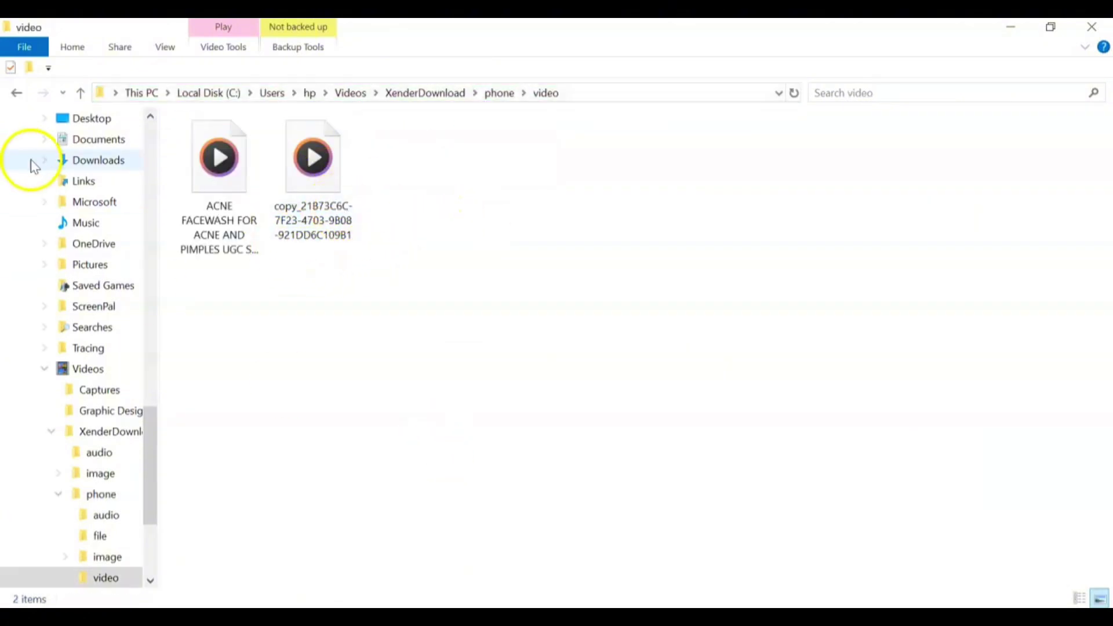
pyautogui.click(16, 93)
pyautogui.click(635, 617)
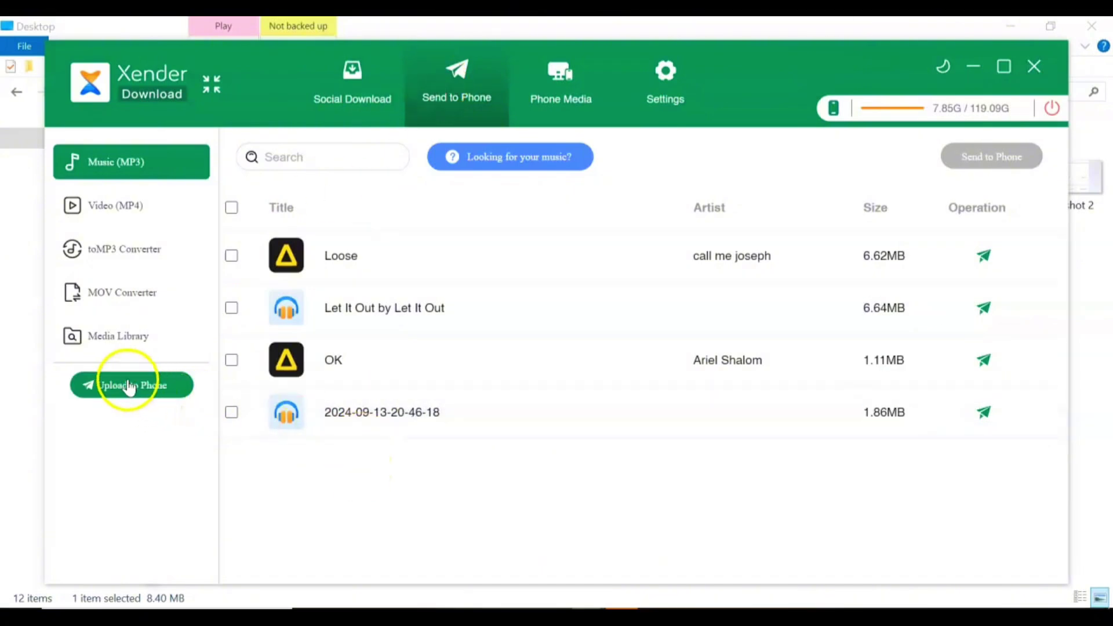
# Step: Upload Recording #35.mp4 from the PC Desktop to the iPhone through Upload to Phone
pyautogui.click(146, 394)
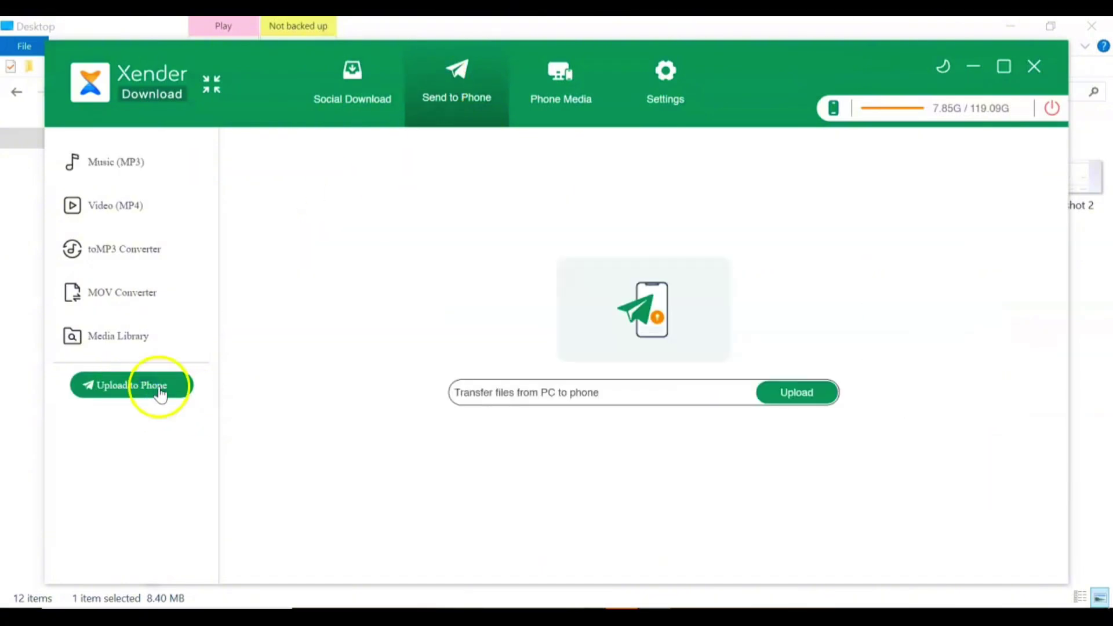
pyautogui.click(806, 400)
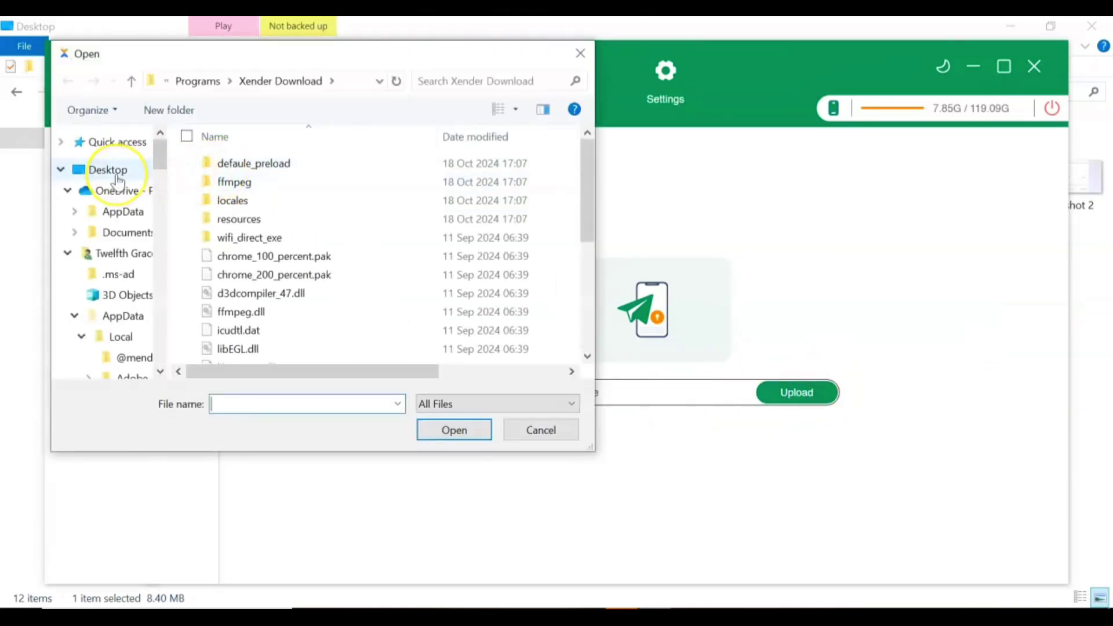
pyautogui.click(113, 170)
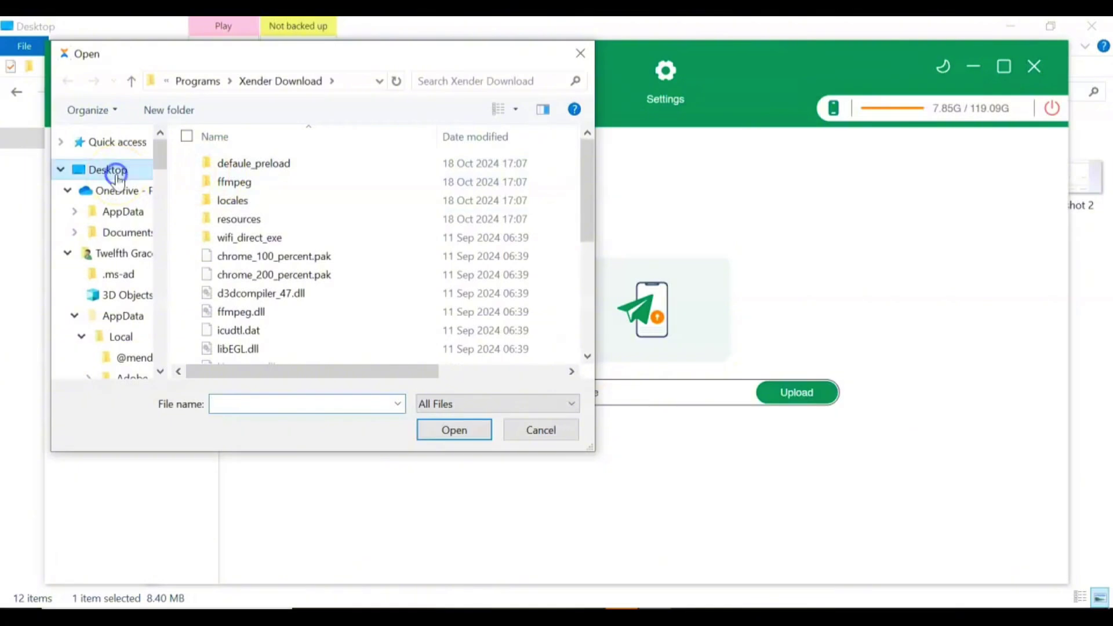
pyautogui.scroll(-2, 334, 274)
pyautogui.scroll(-5, 334, 274)
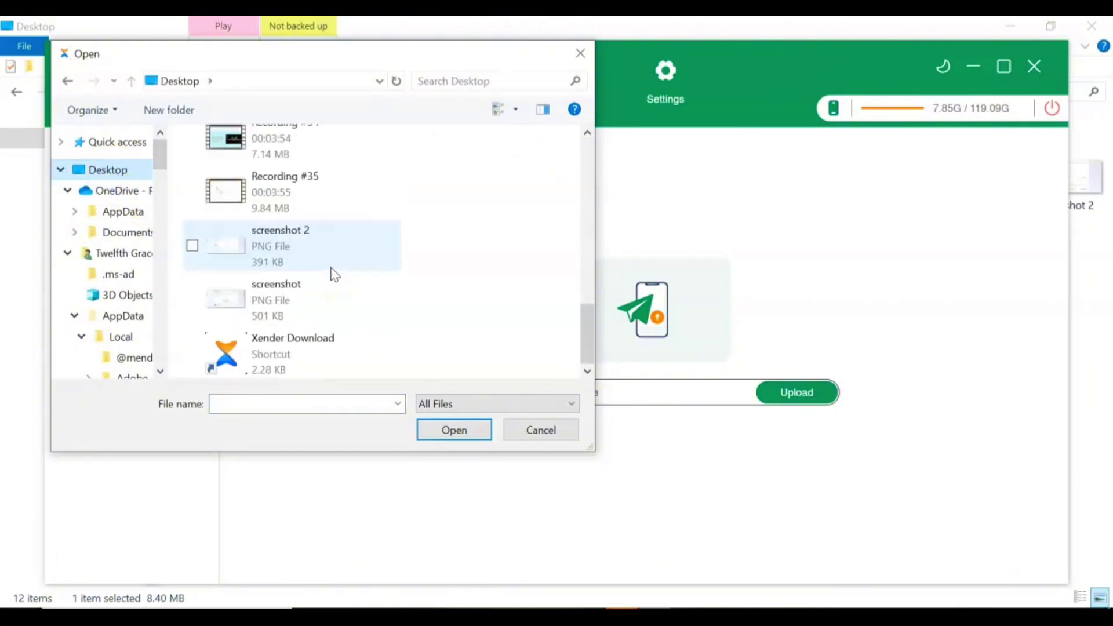
pyautogui.click(310, 209)
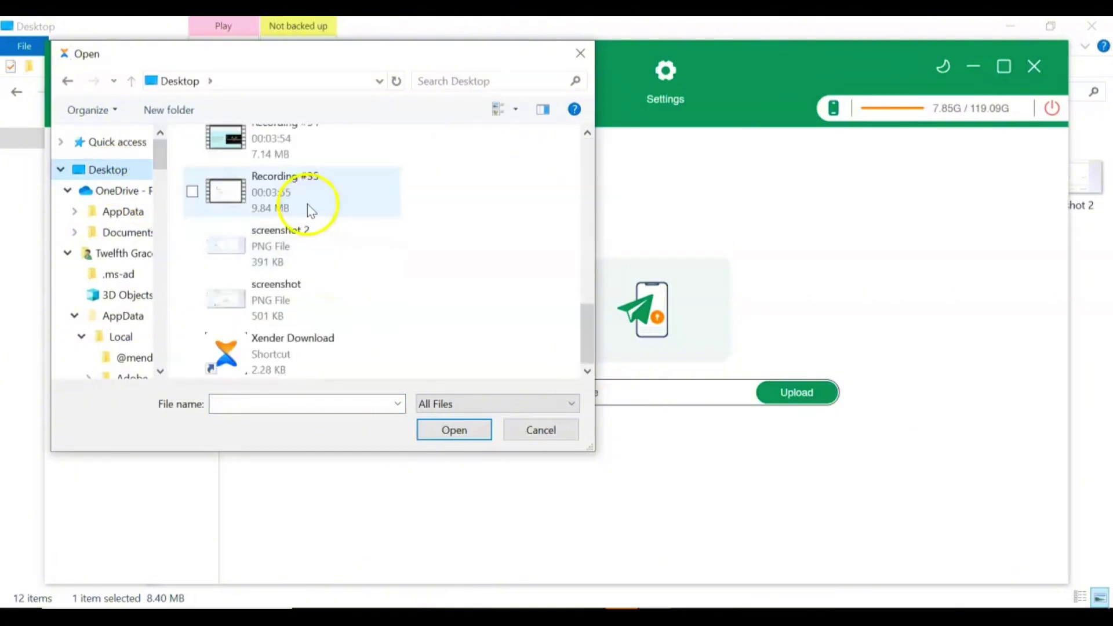
pyautogui.click(459, 430)
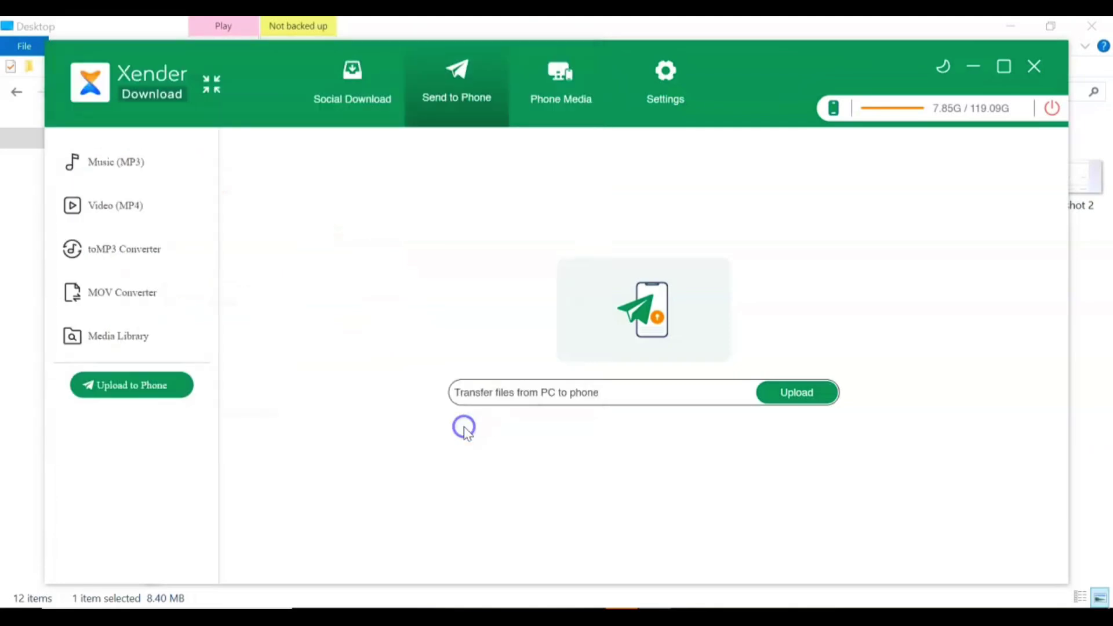